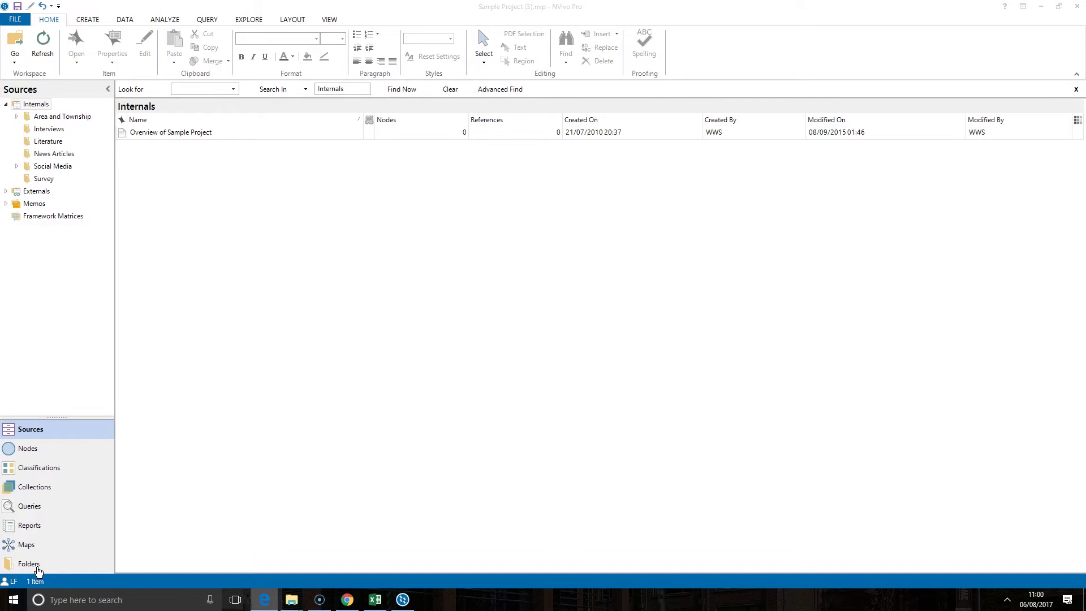
Step: Create a Word Frequency query limited to the Interviews folder under Internals and run it
click(205, 20)
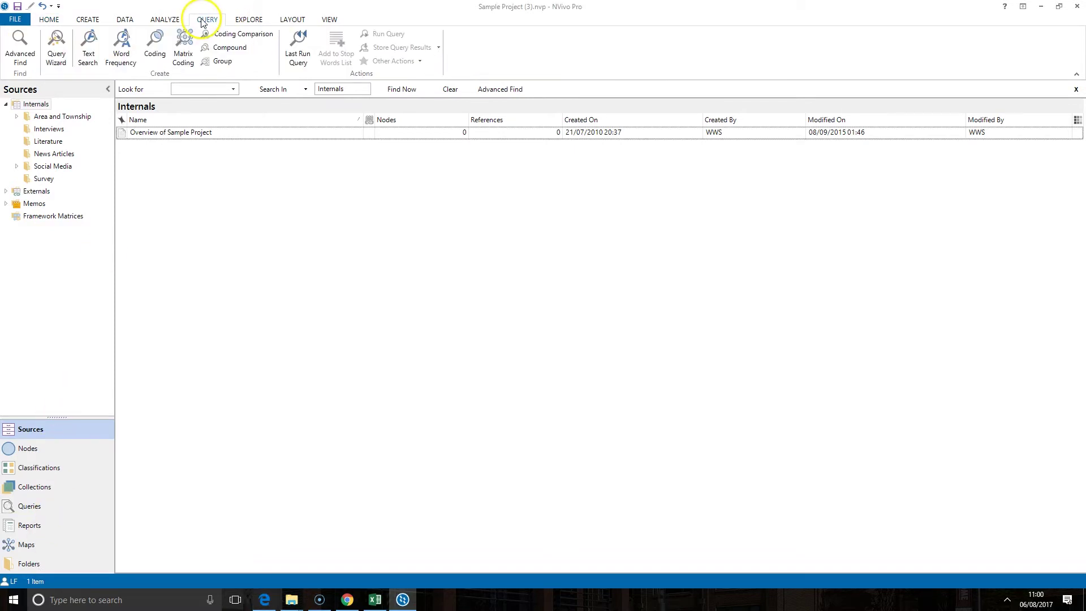
click(115, 56)
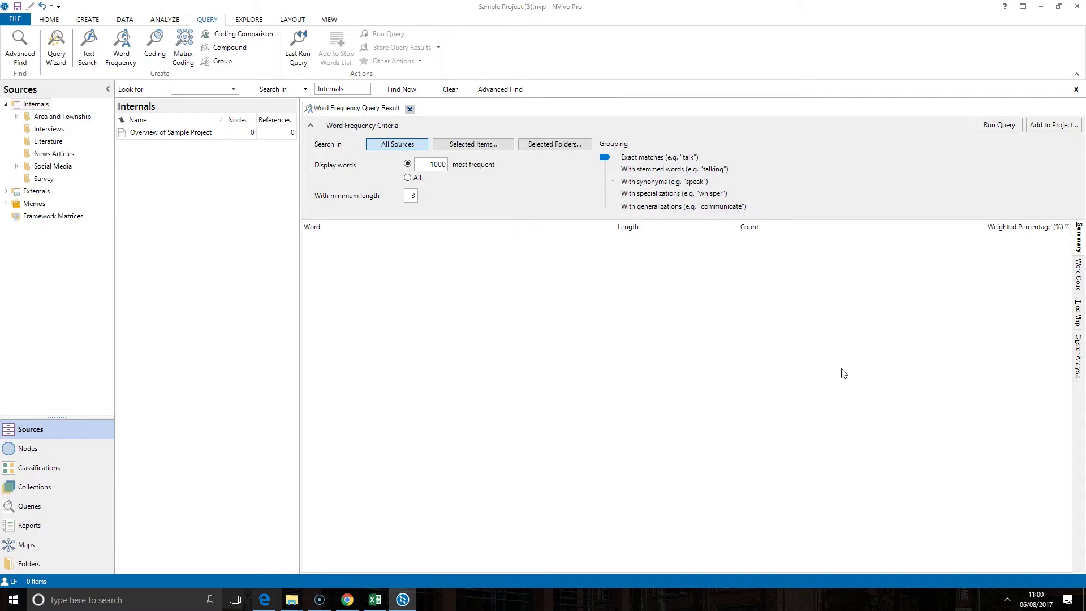
click(502, 254)
click(402, 145)
click(454, 148)
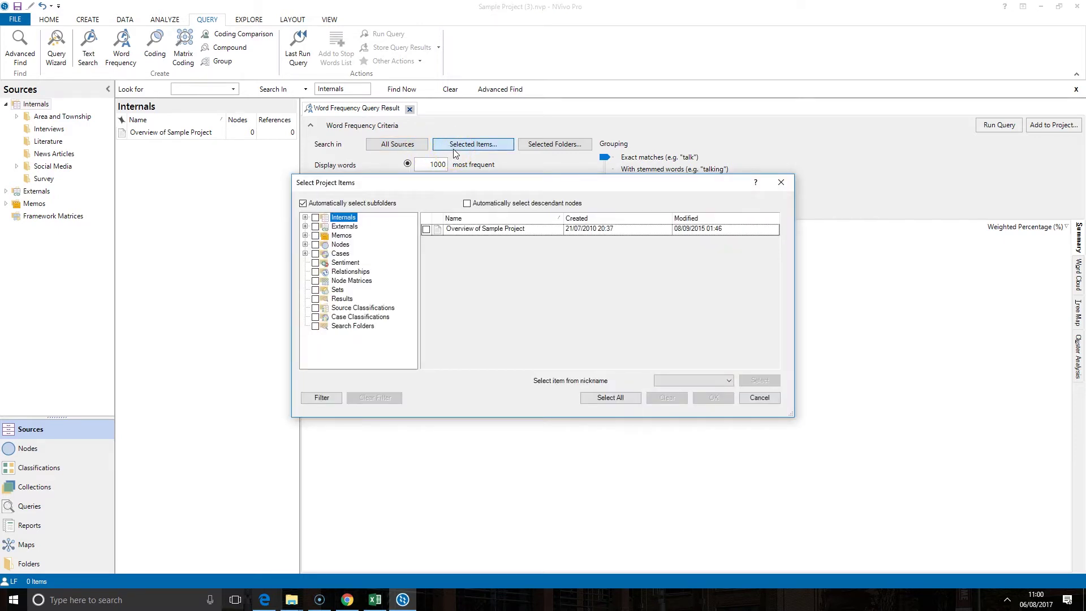
click(305, 217)
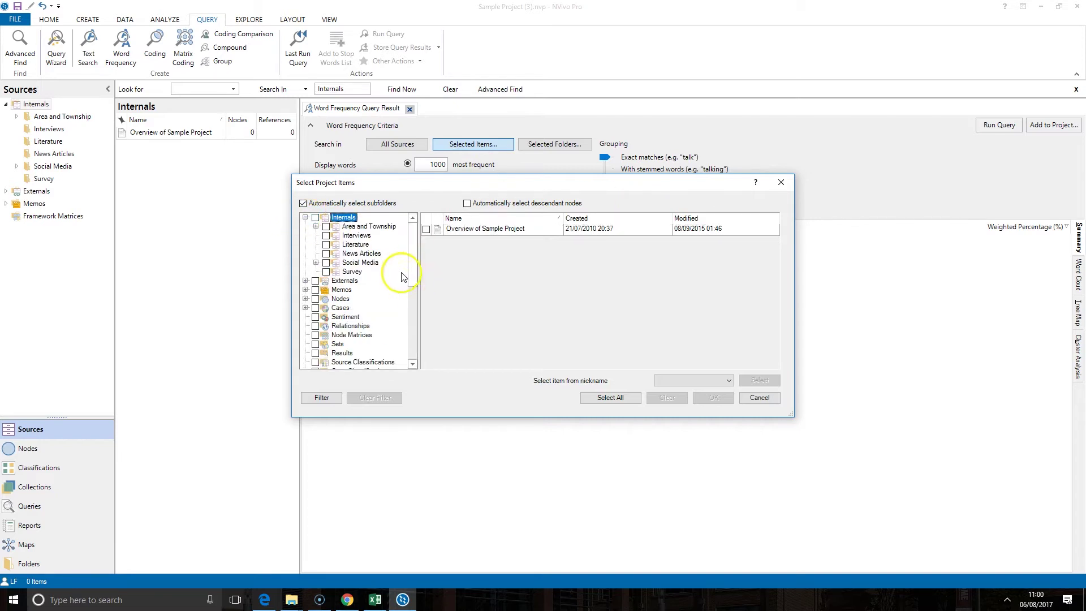
click(326, 235)
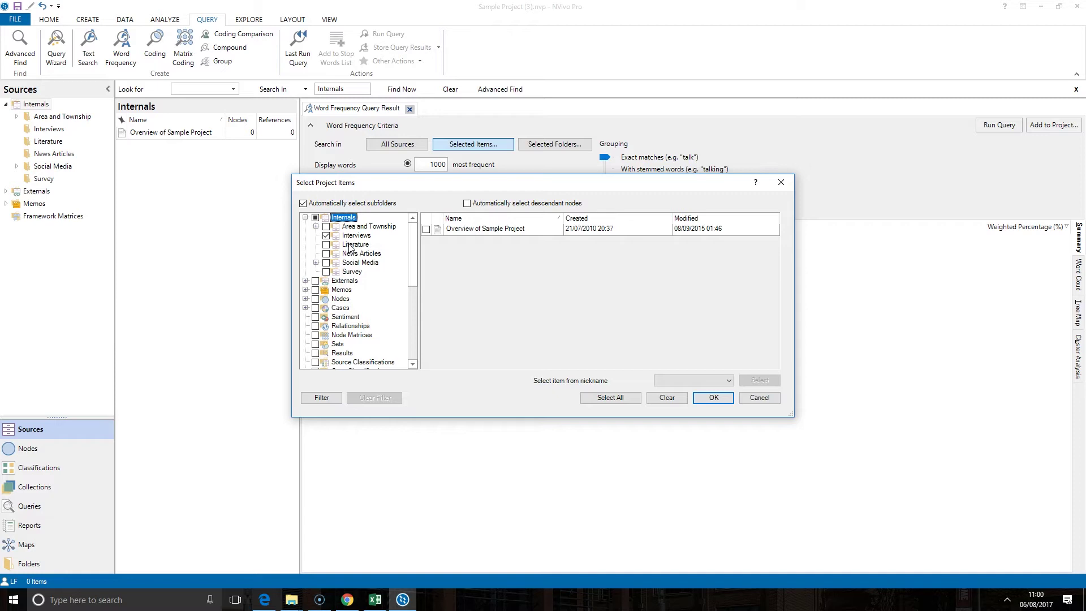
click(714, 397)
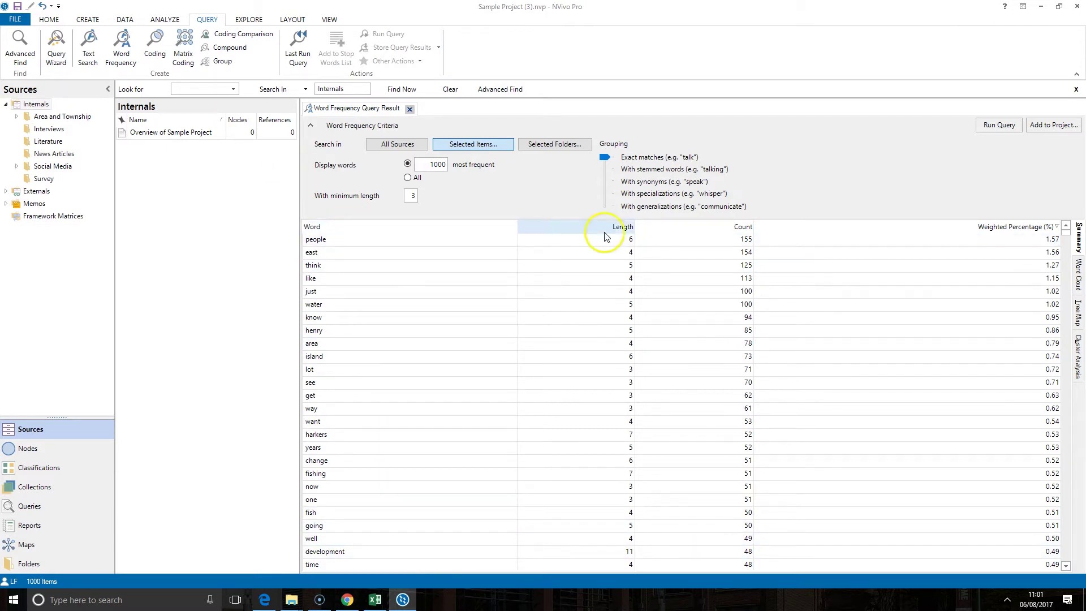
Step: Review the word frequency table and display the results as a word cloud
click(482, 258)
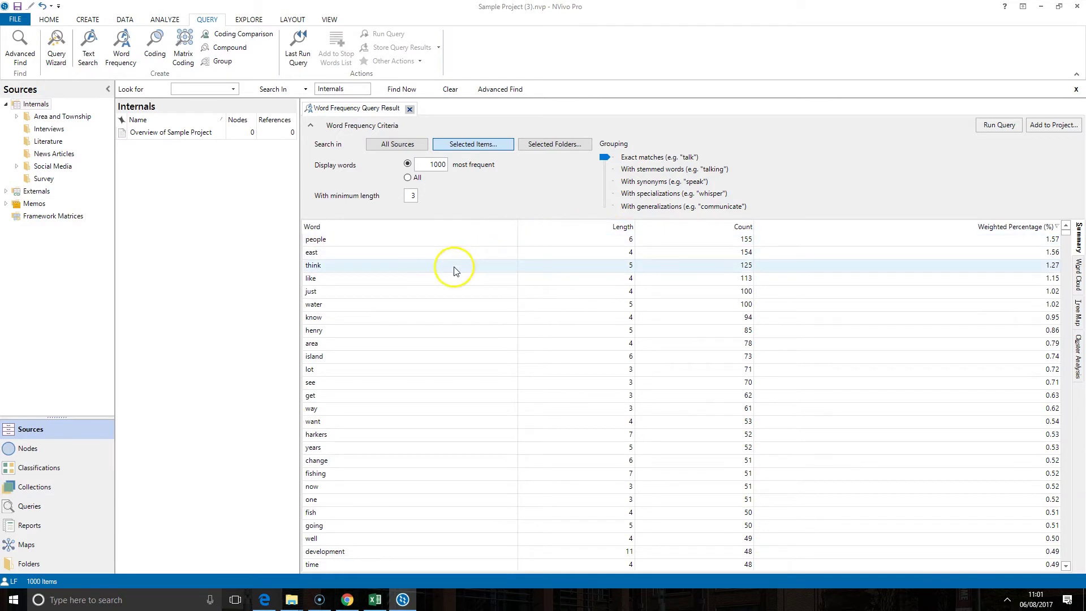
click(563, 509)
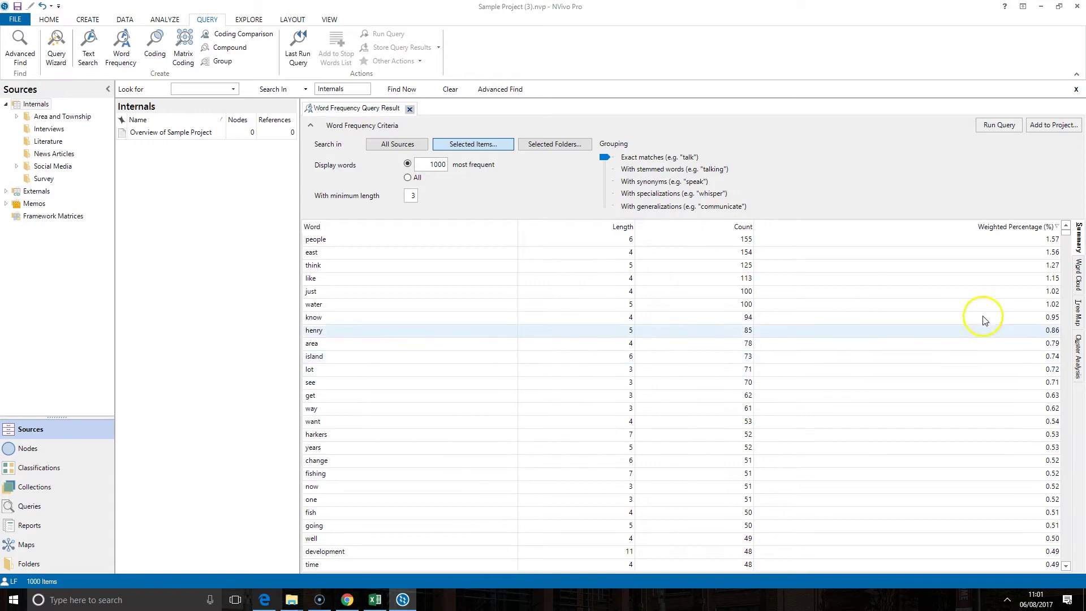
click(1080, 283)
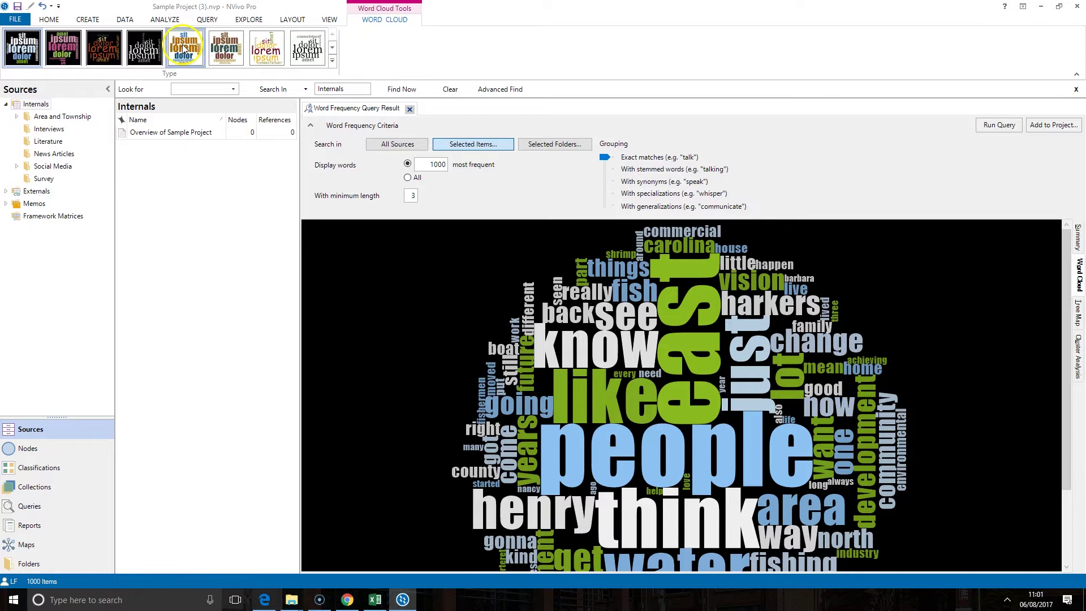
Step: Try several word cloud styles, including Tag Cloud, and return to the first black-background Mixed style
click(224, 49)
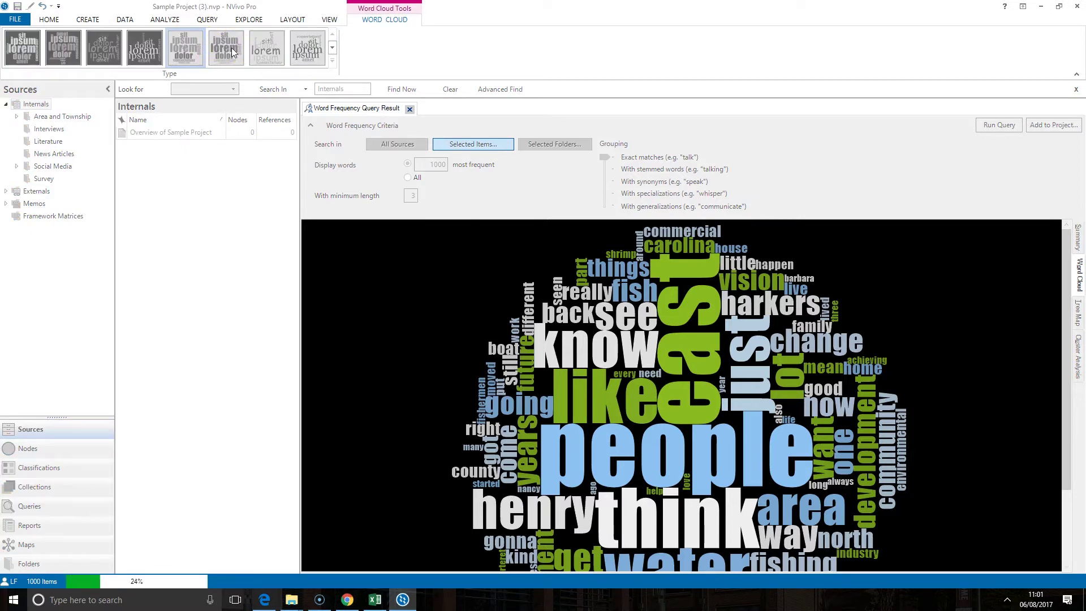
click(270, 51)
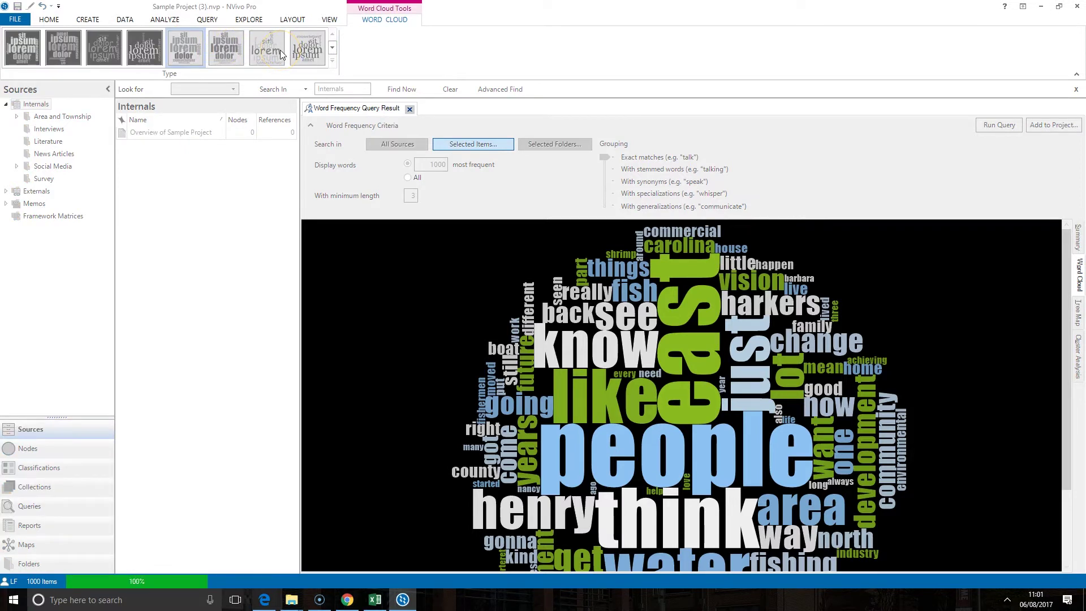
click(307, 63)
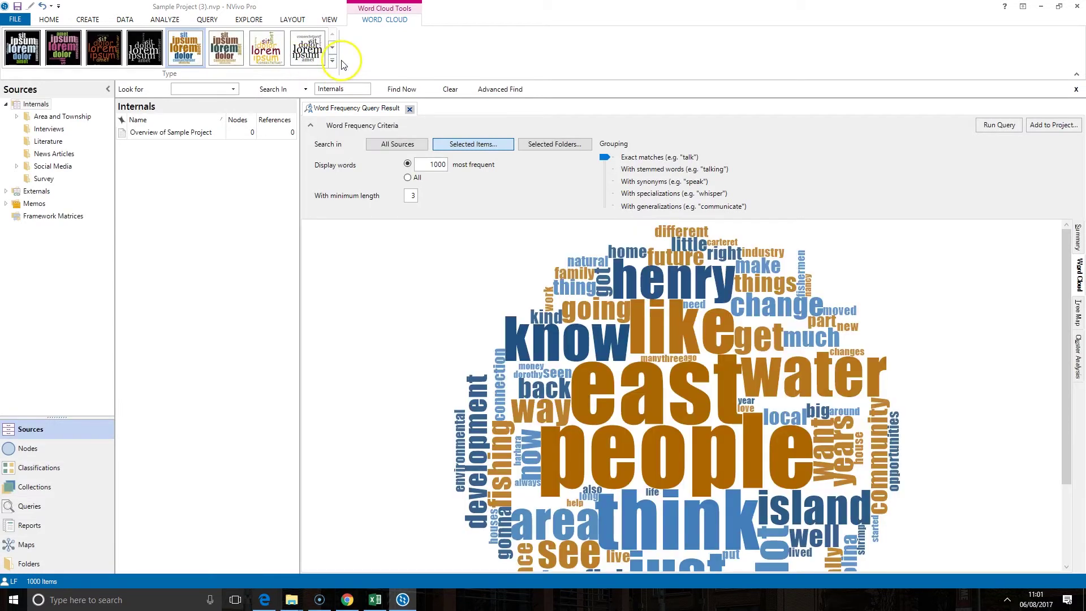
click(333, 61)
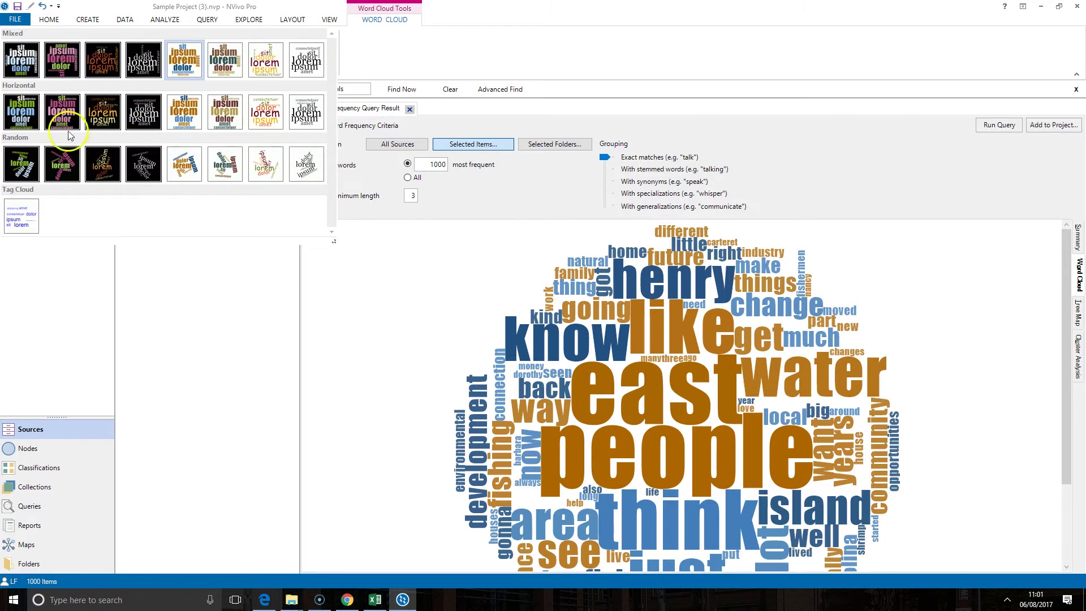
click(27, 220)
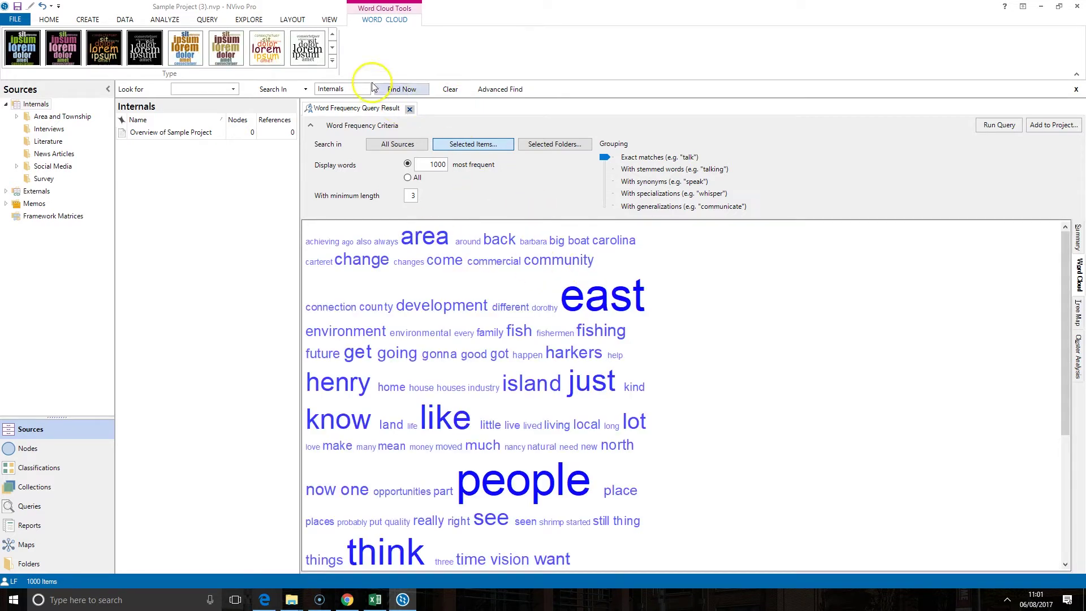
click(8, 58)
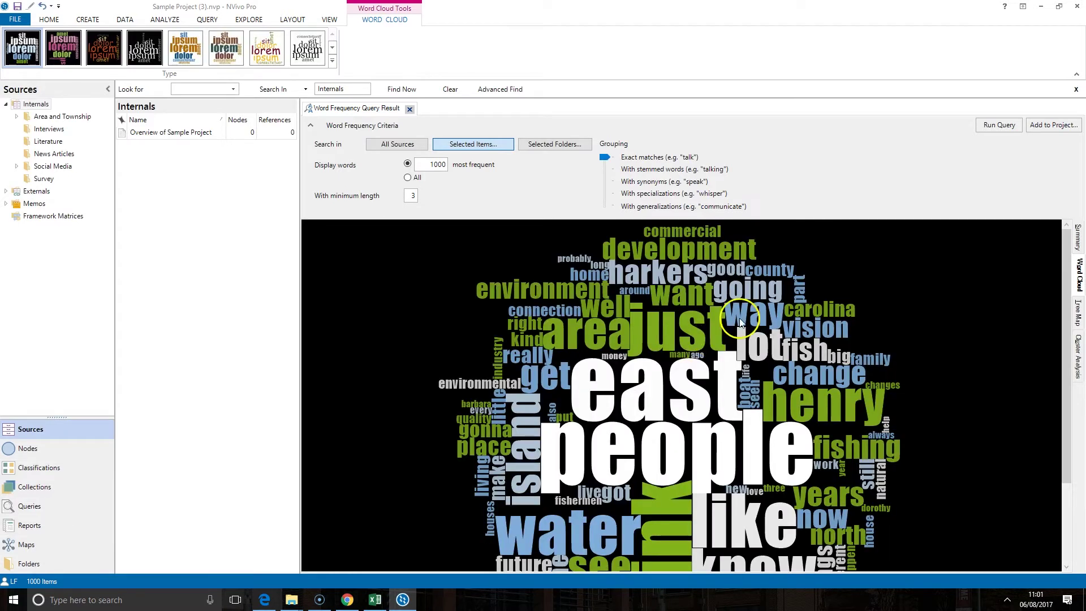
Step: Open the references for the word "east" from the word cloud, read through them and close them
scroll(738, 323, down, 1)
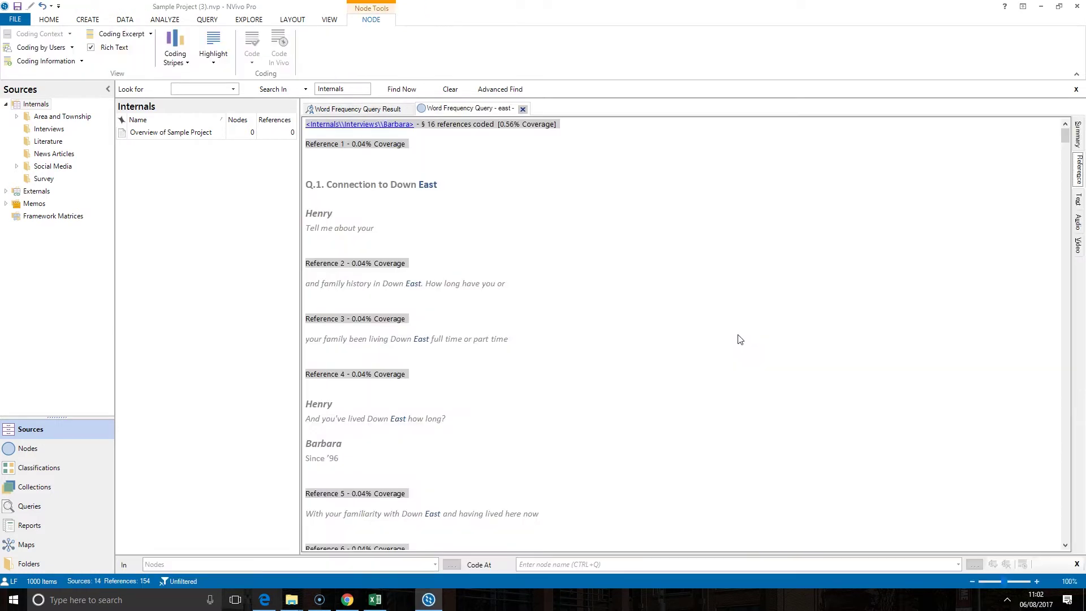
scroll(704, 383, down, 15)
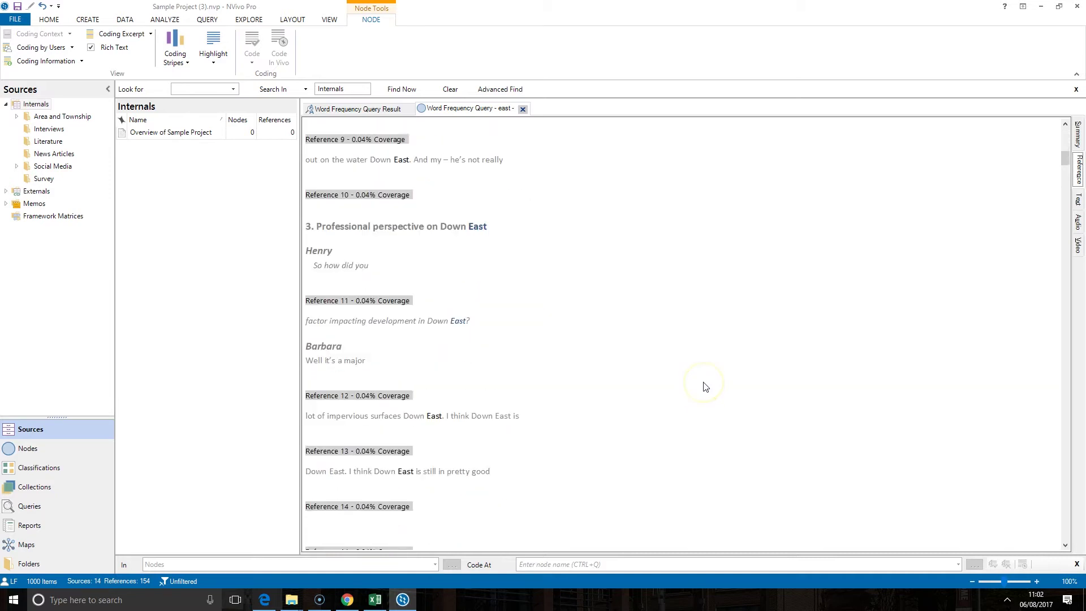
scroll(704, 387, down, 15)
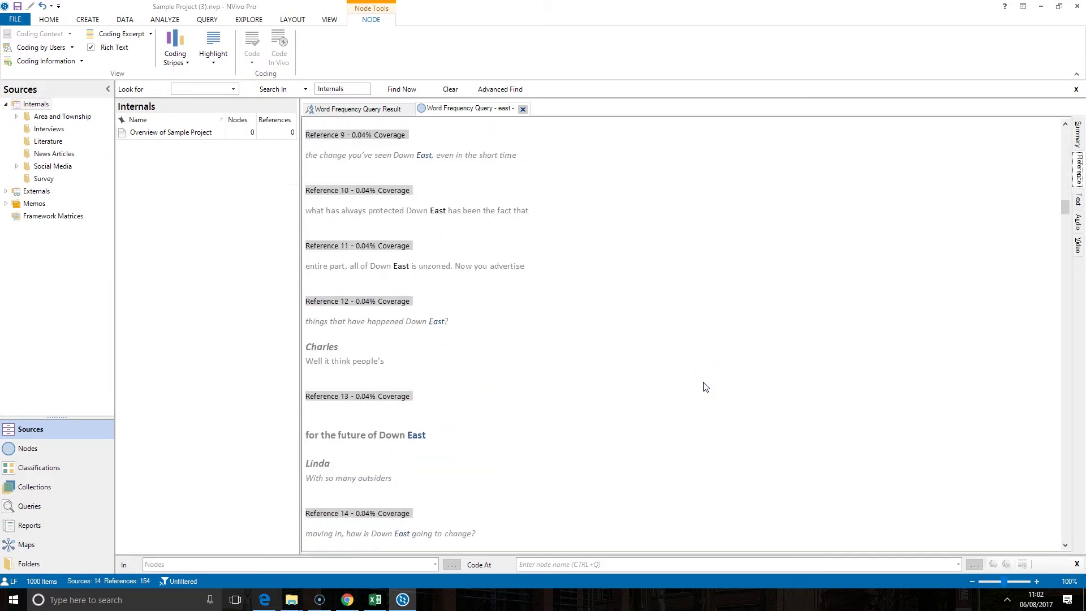
scroll(705, 386, down, 12)
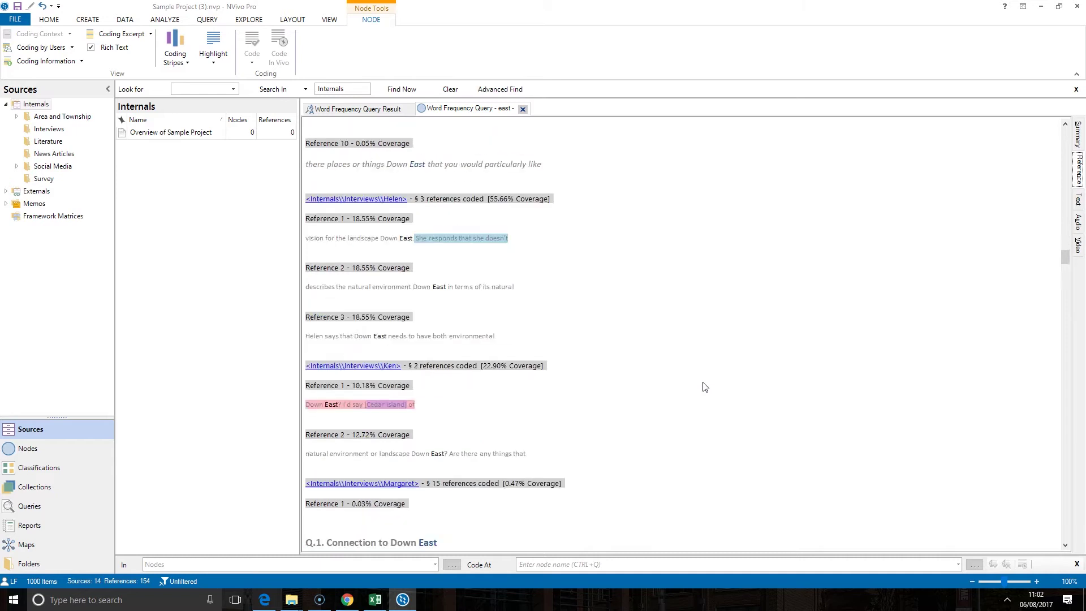
drag(1066, 273, 1062, 134)
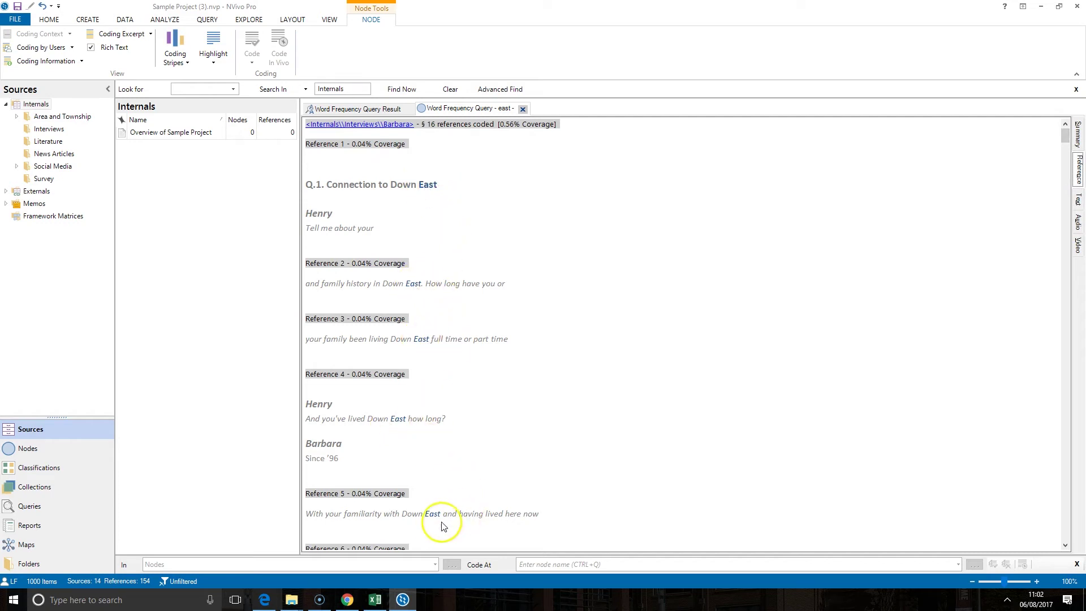
click(523, 109)
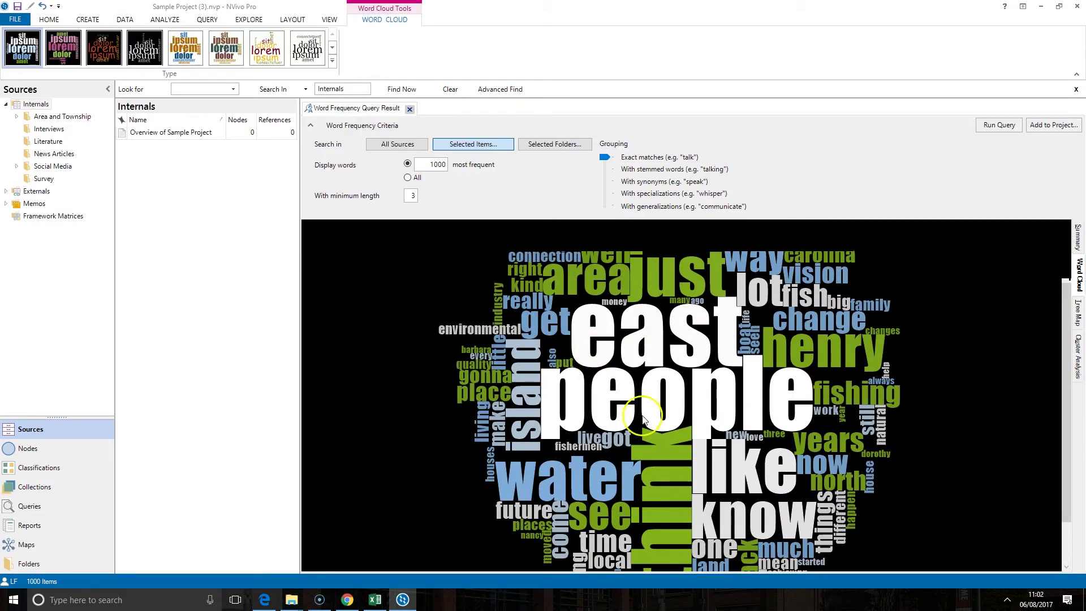
scroll(716, 420, up, 1)
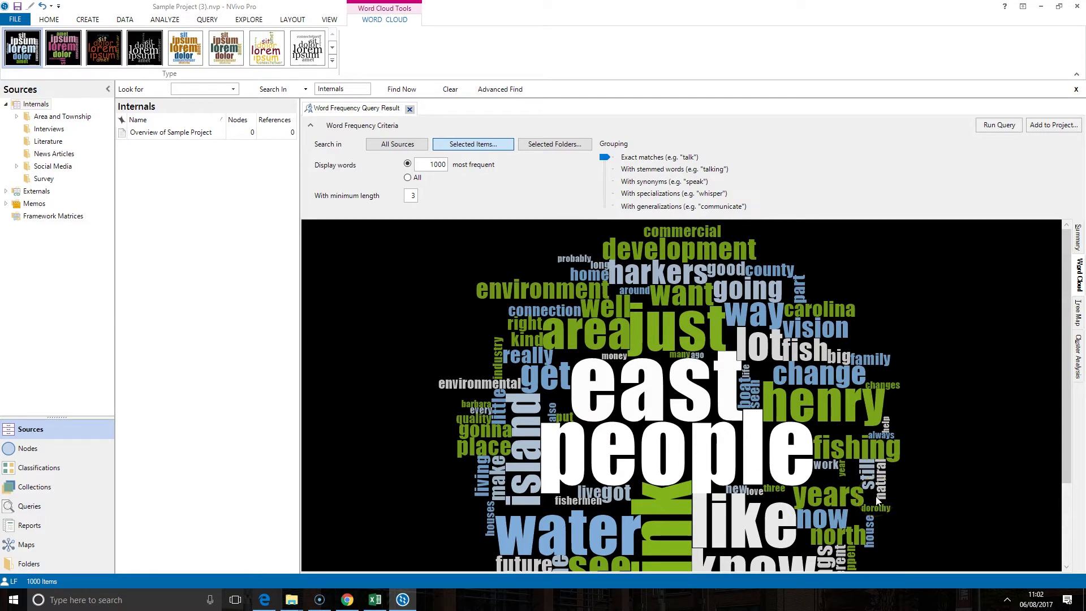
Step: Set the query's grouping to With specializations and run the query again
click(604, 157)
drag(601, 195, 600, 168)
drag(605, 168, 604, 206)
click(605, 192)
click(990, 127)
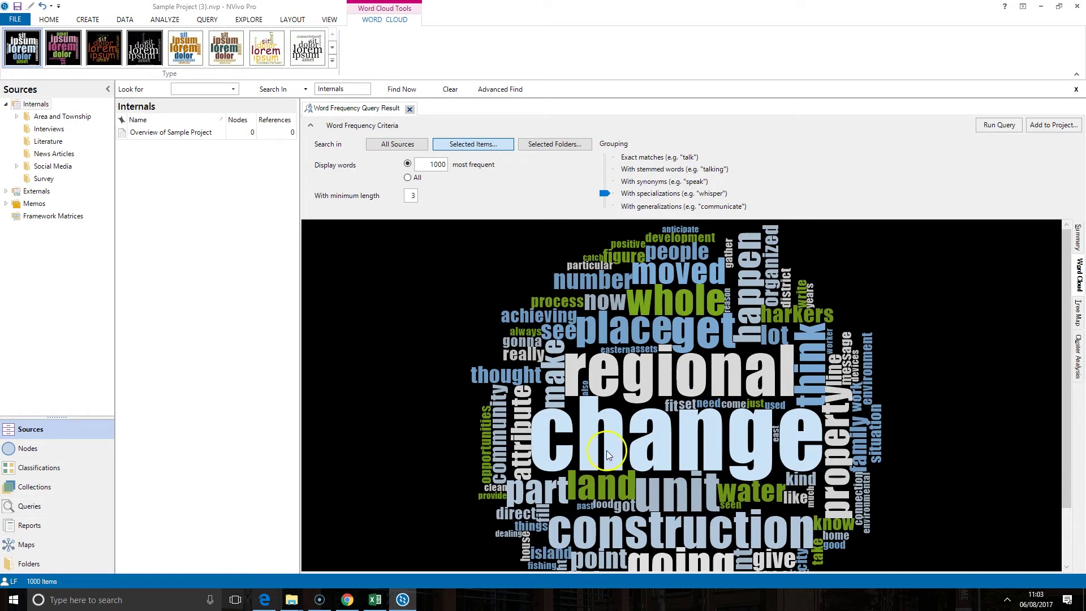
Step: Examine the regrouped word cloud and display the summary table with the similar words for each entry
scroll(788, 444, down, 1)
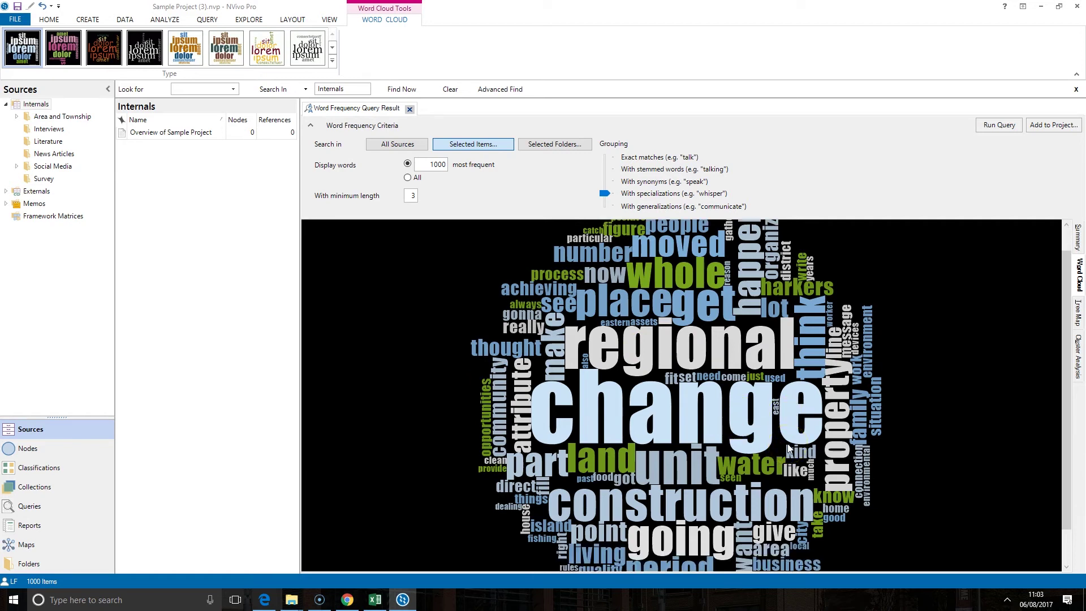
scroll(788, 449, up, 1)
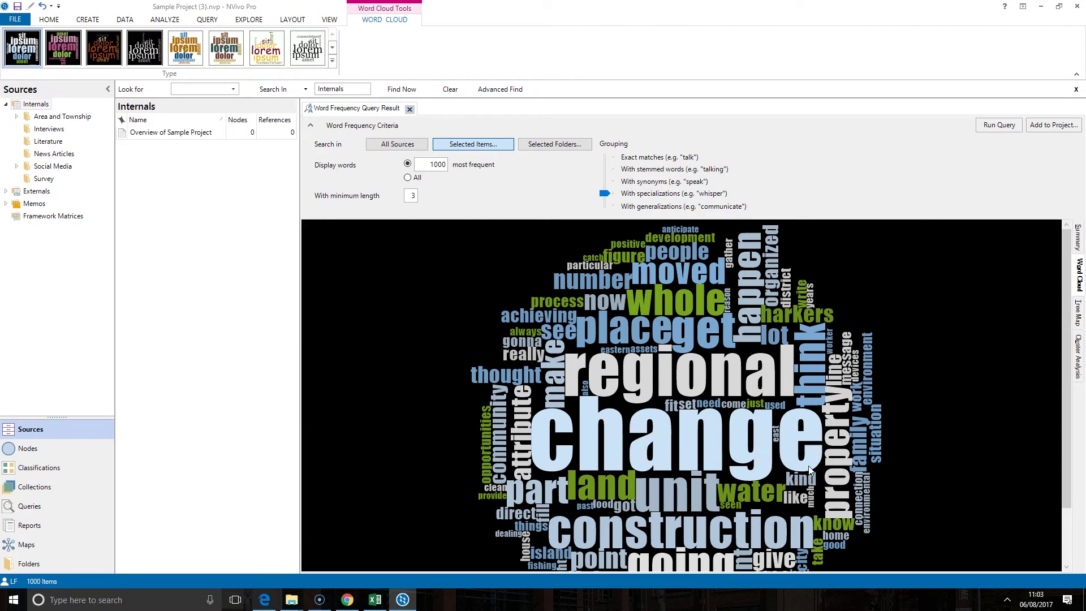
click(1078, 249)
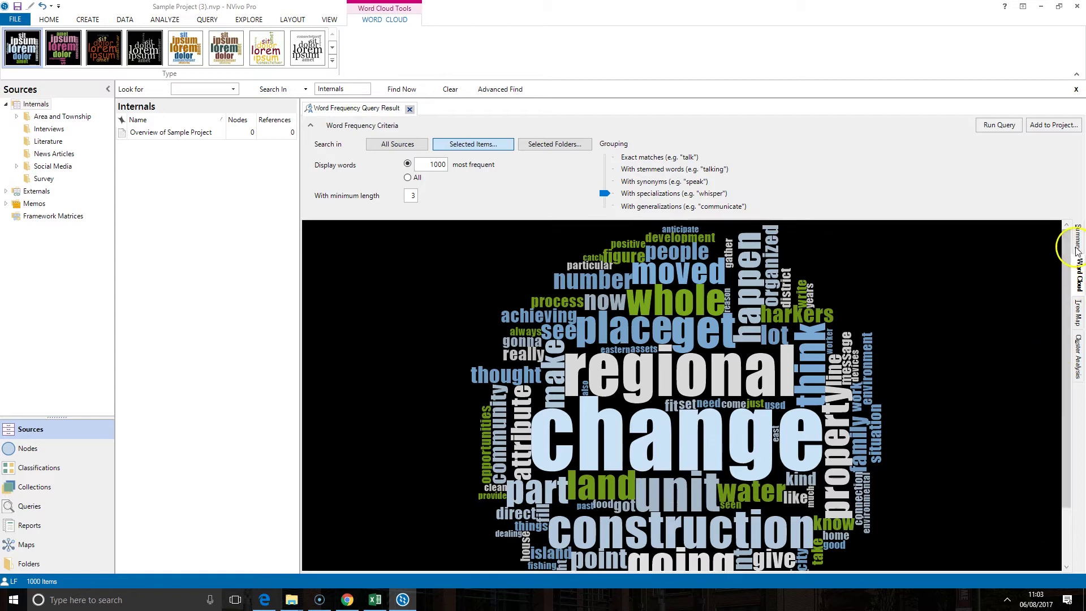
click(331, 251)
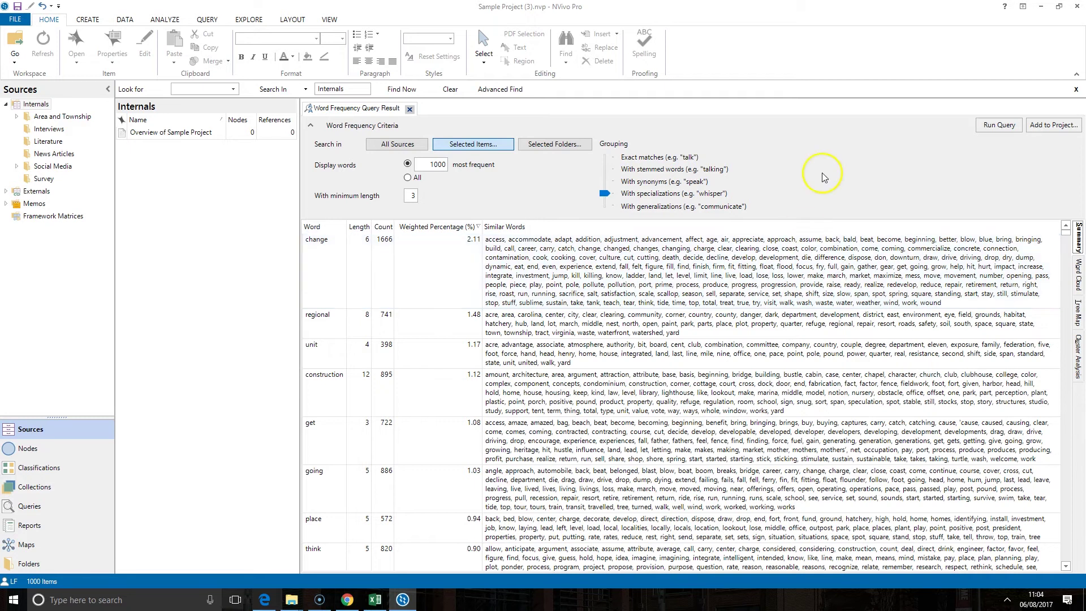
Step: Switch the grouping to Exact matches and return it to With specializations without rerunning the query
click(606, 161)
click(606, 161)
click(606, 161)
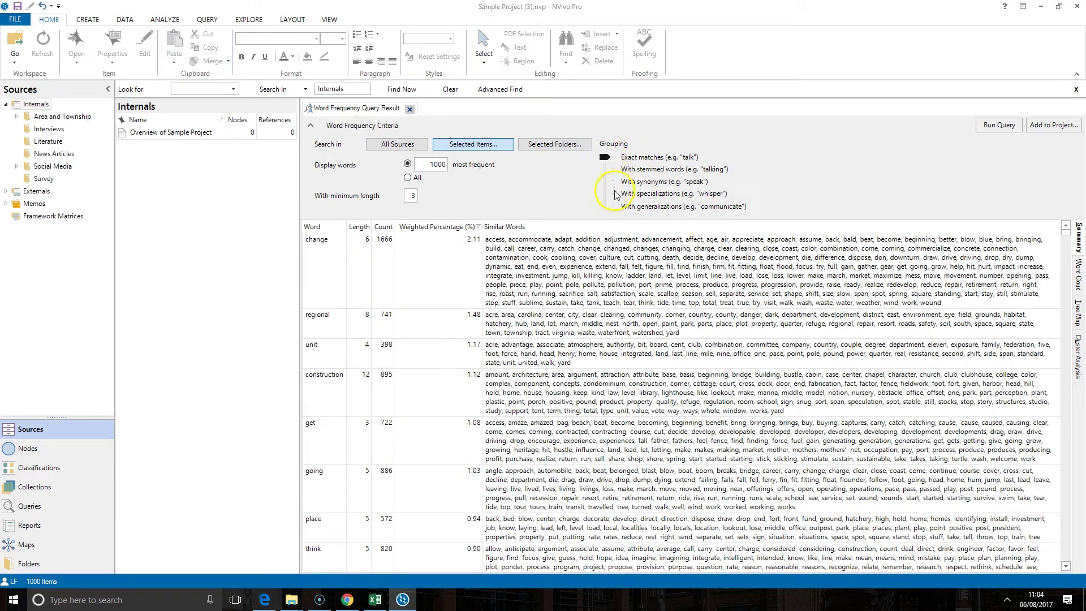
click(662, 162)
click(660, 172)
click(673, 183)
click(668, 195)
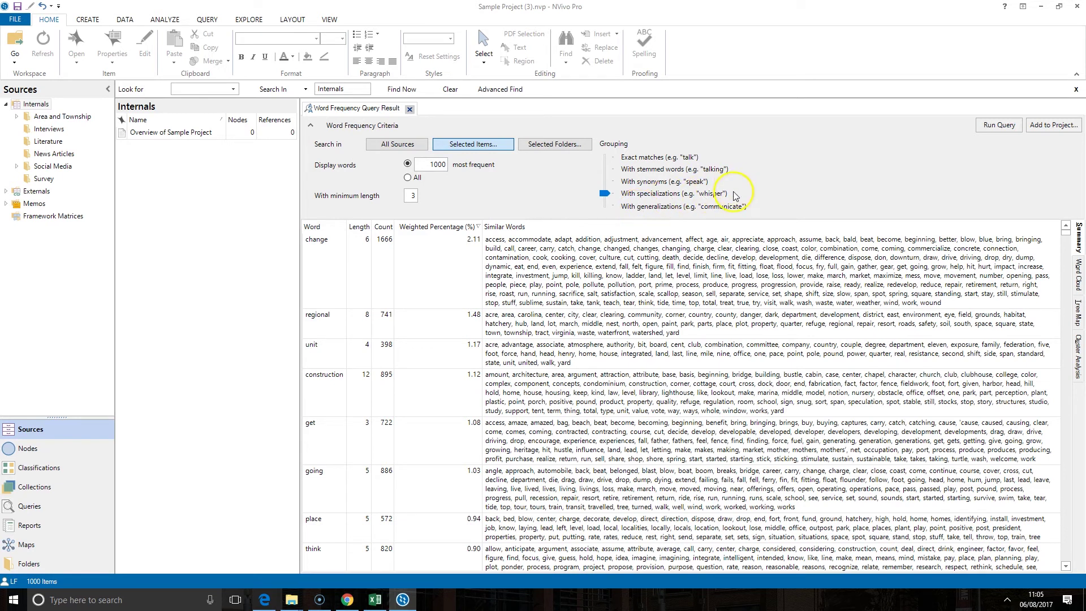
Step: Add the word frequency query to the project under the name "Freq. Interviews"
click(1042, 135)
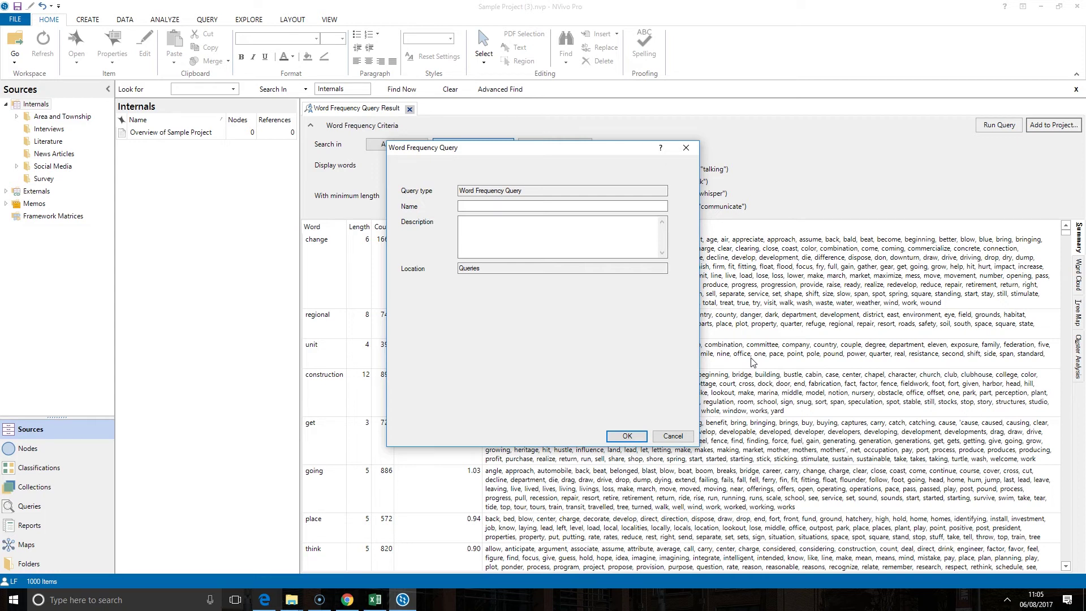
click(474, 206)
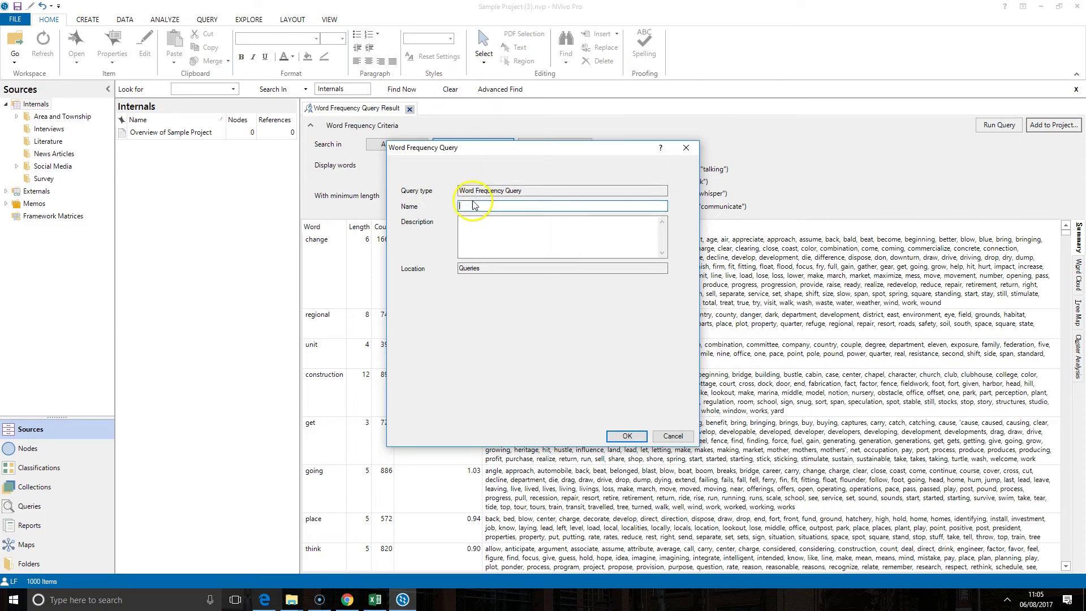
text(Freq. Interviews)
click(627, 436)
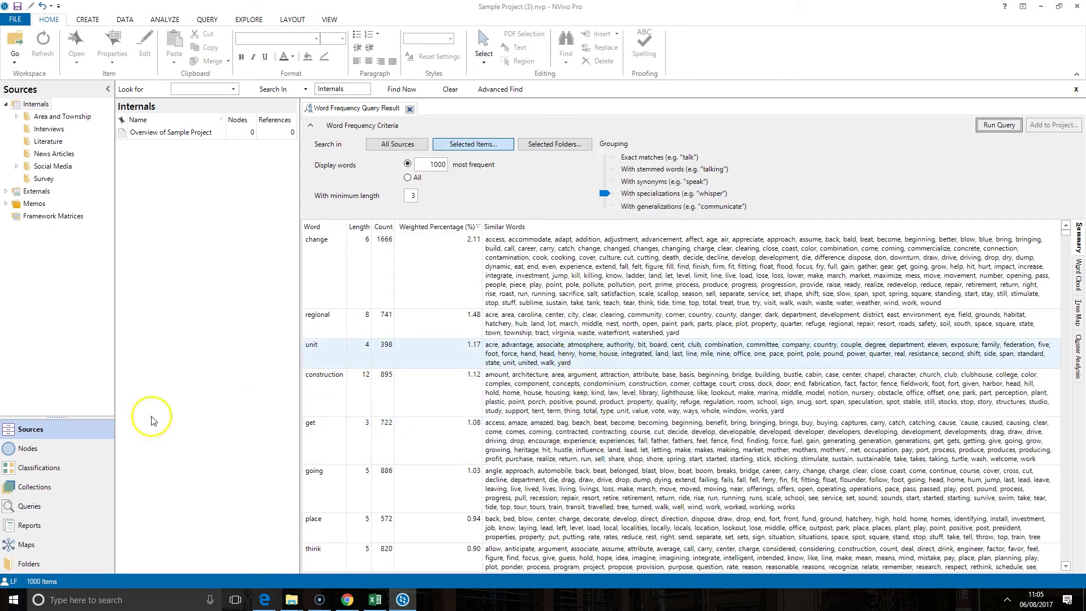
Step: Find the saved Freq. Interviews query among the project's queries and close the open query result
click(54, 510)
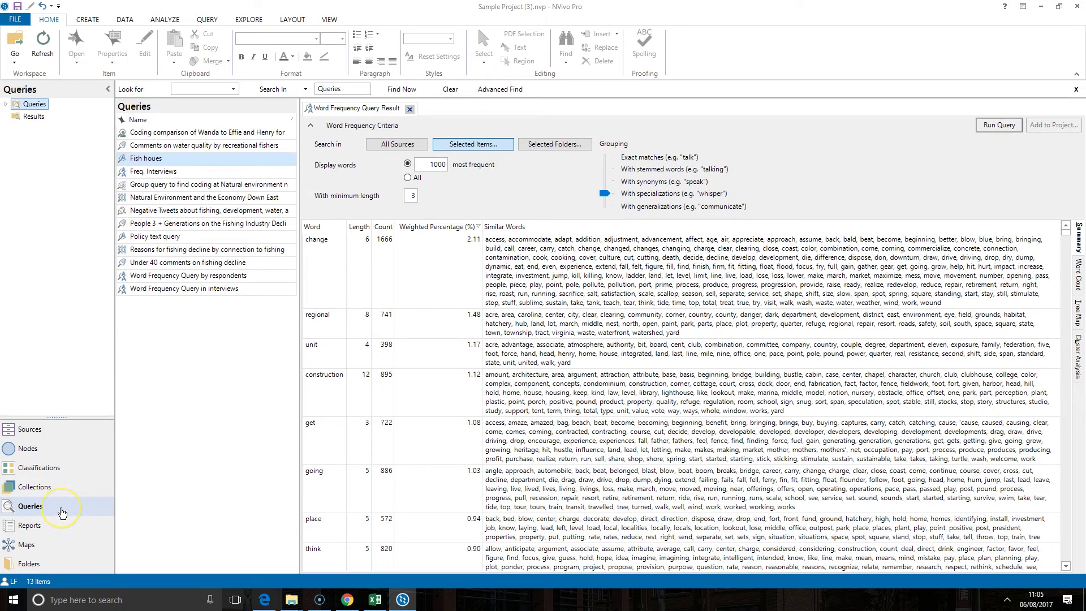
click(183, 172)
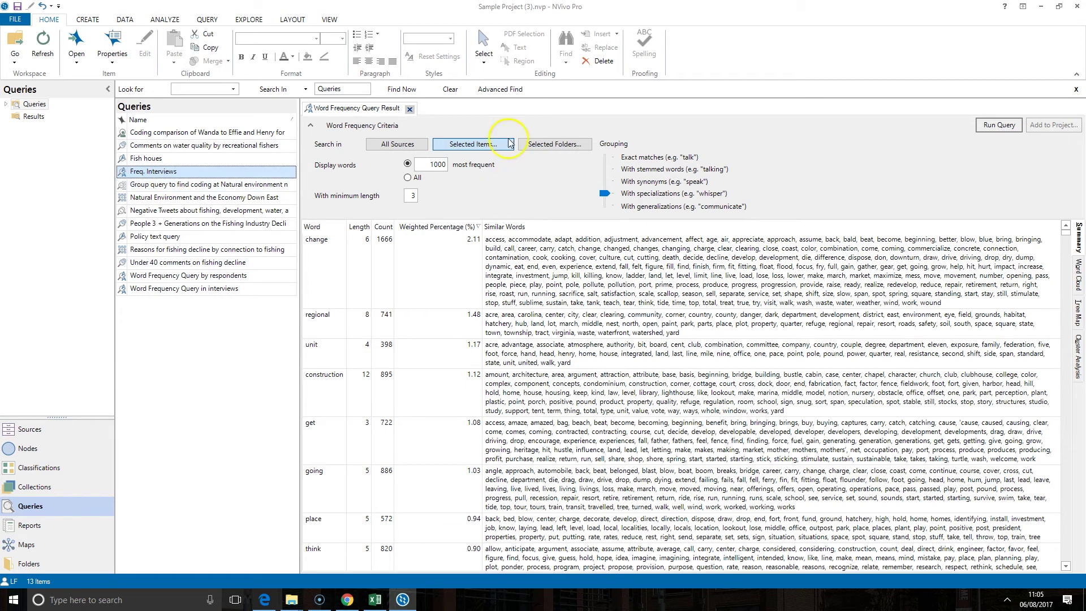
click(410, 109)
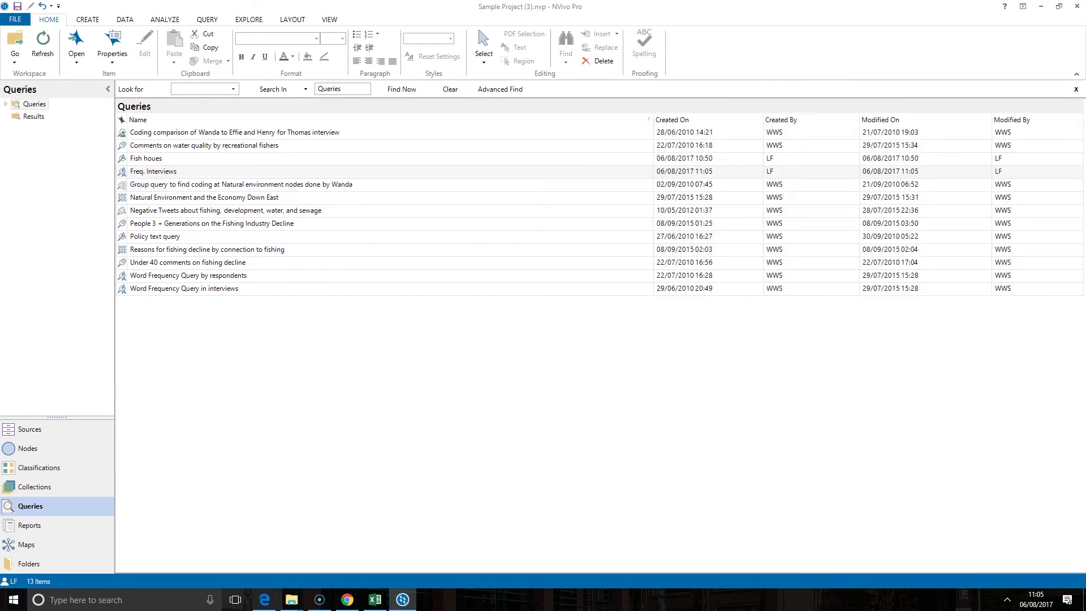
Step: Reopen the saved Freq. Interviews query and display its results as a word cloud
double_click(179, 172)
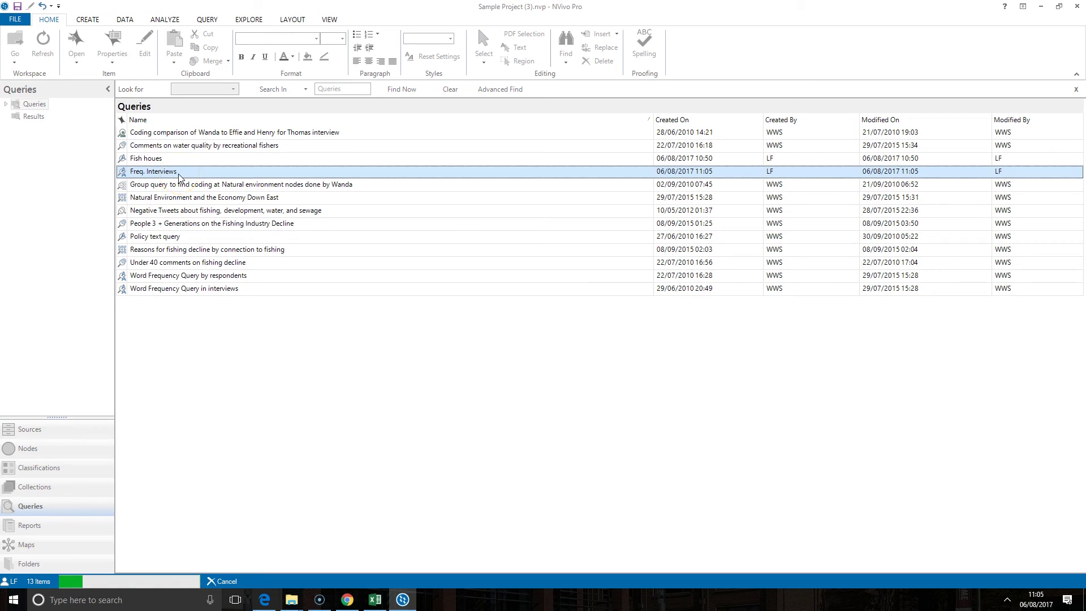
click(455, 322)
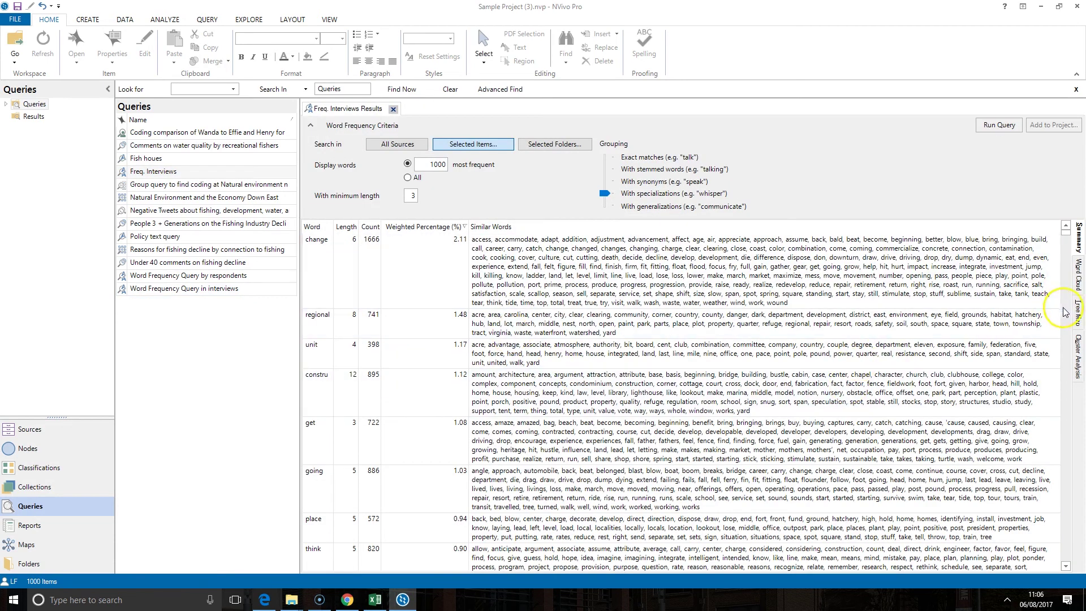
click(1078, 275)
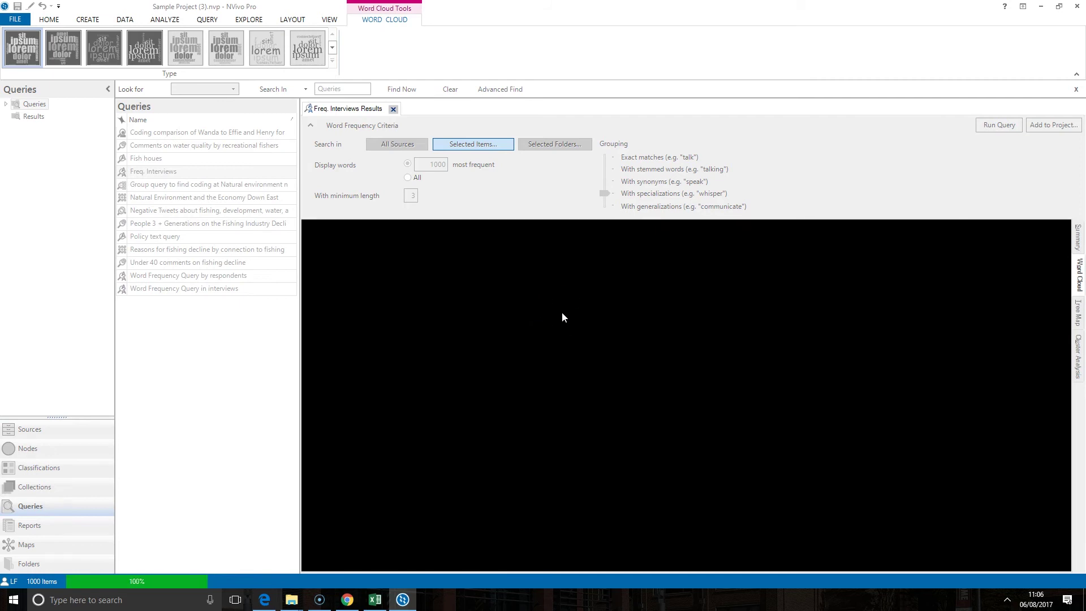
click(551, 293)
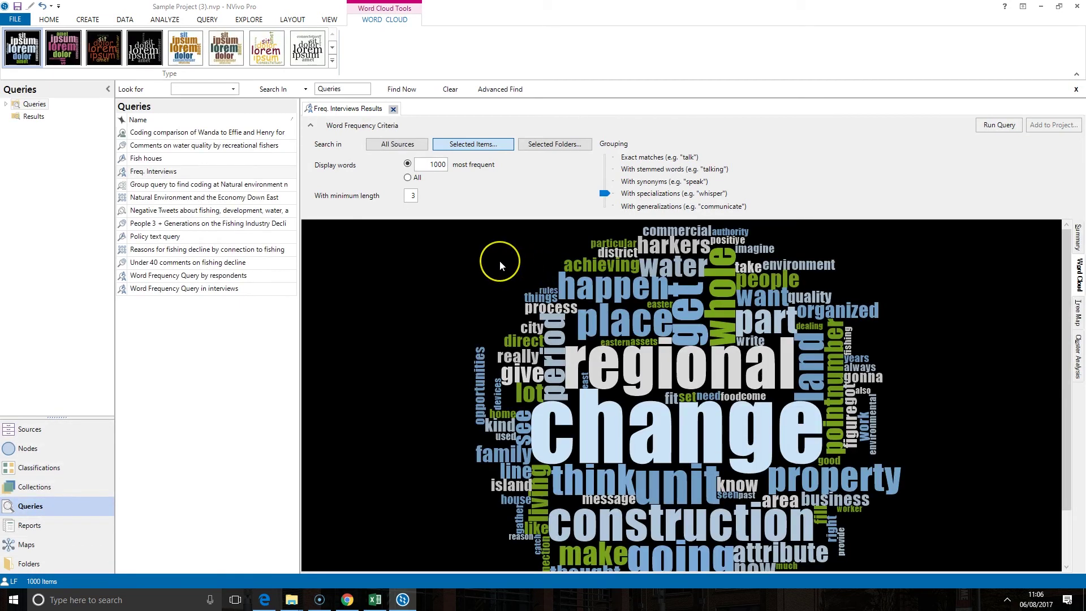
Step: Export the word cloud to the Desktop as the PNG file "Freq. Interviews.png"
right_click(500, 260)
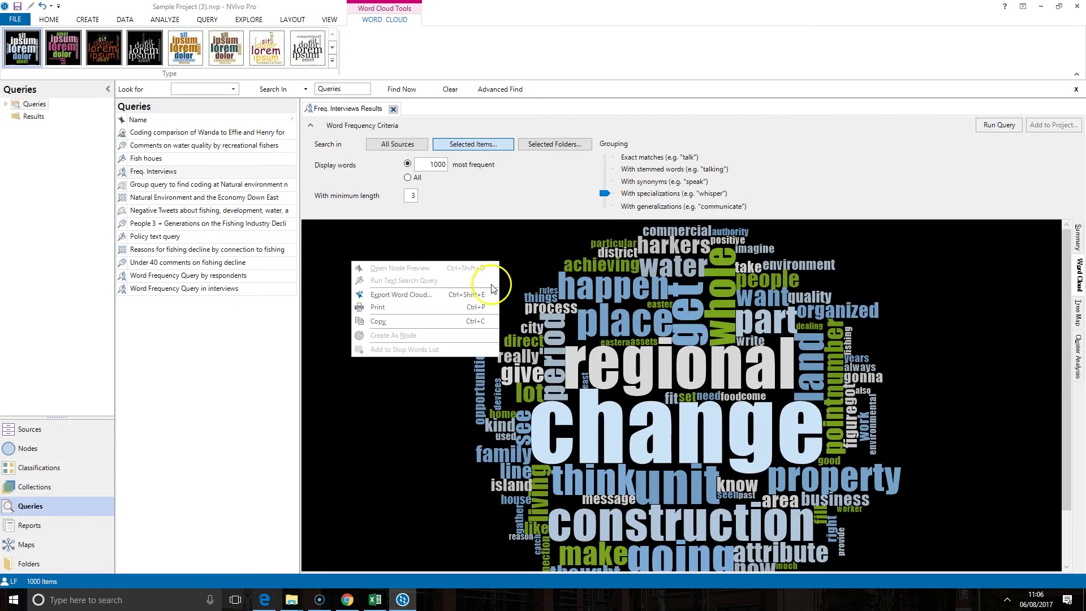
click(474, 295)
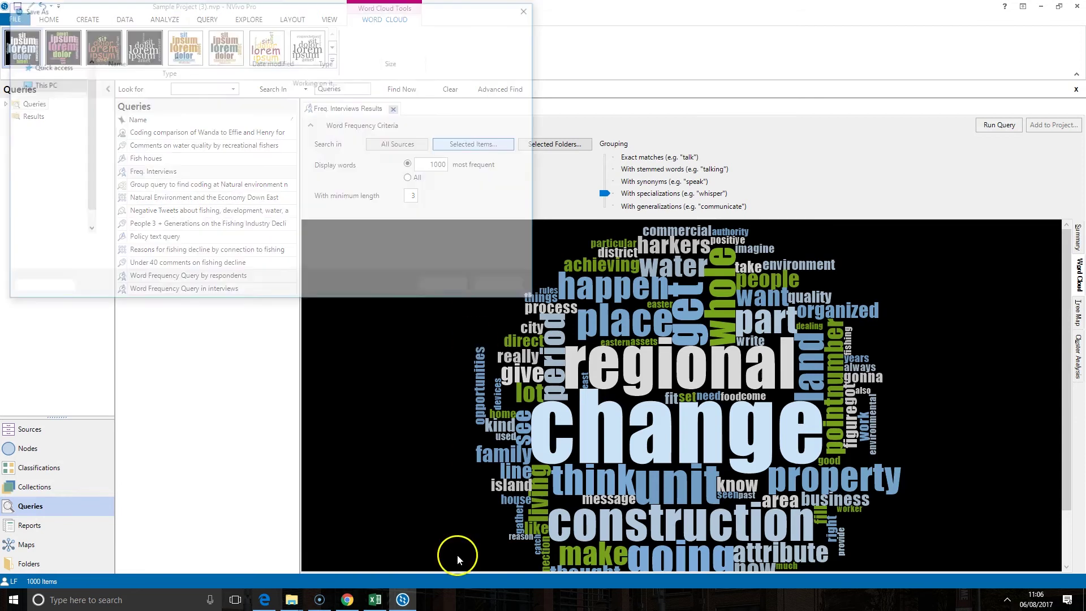
click(476, 262)
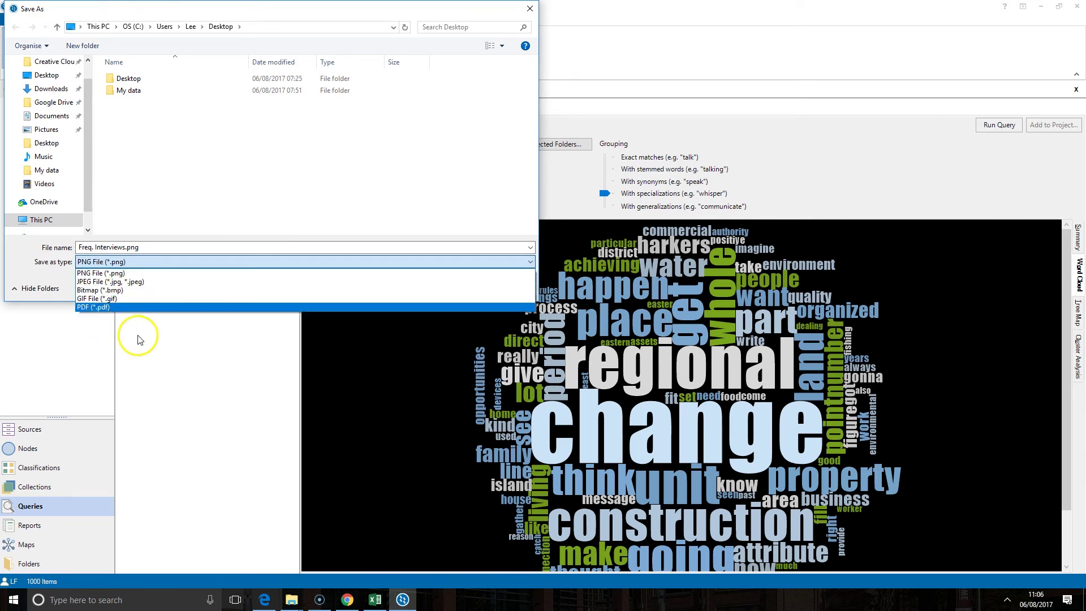
click(142, 274)
click(461, 286)
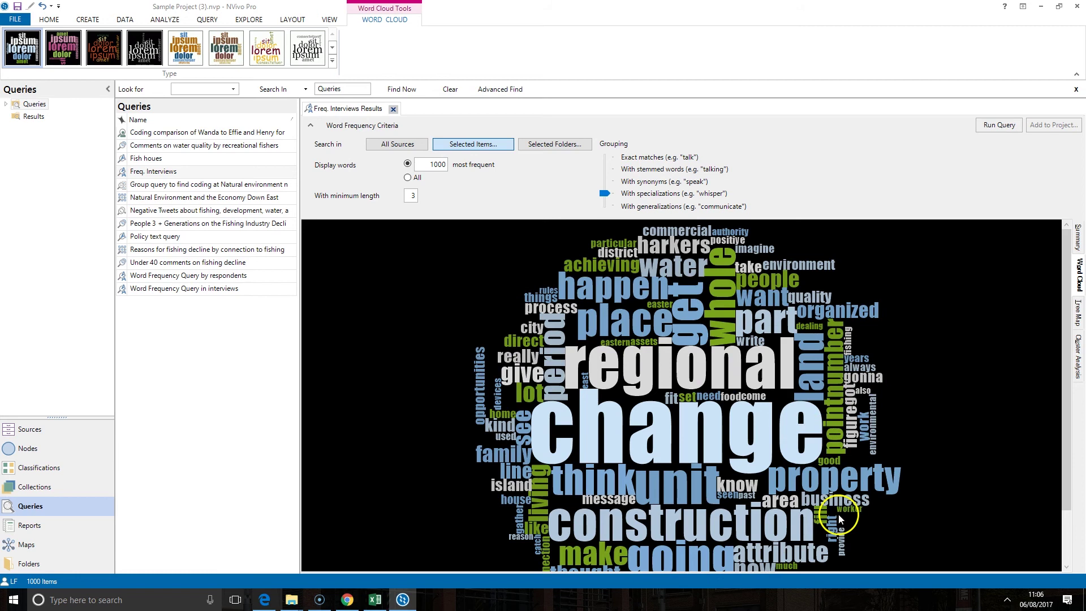
Step: Add the cloud's word "change" with all its grouped similar words to the stop words list
right_click(767, 419)
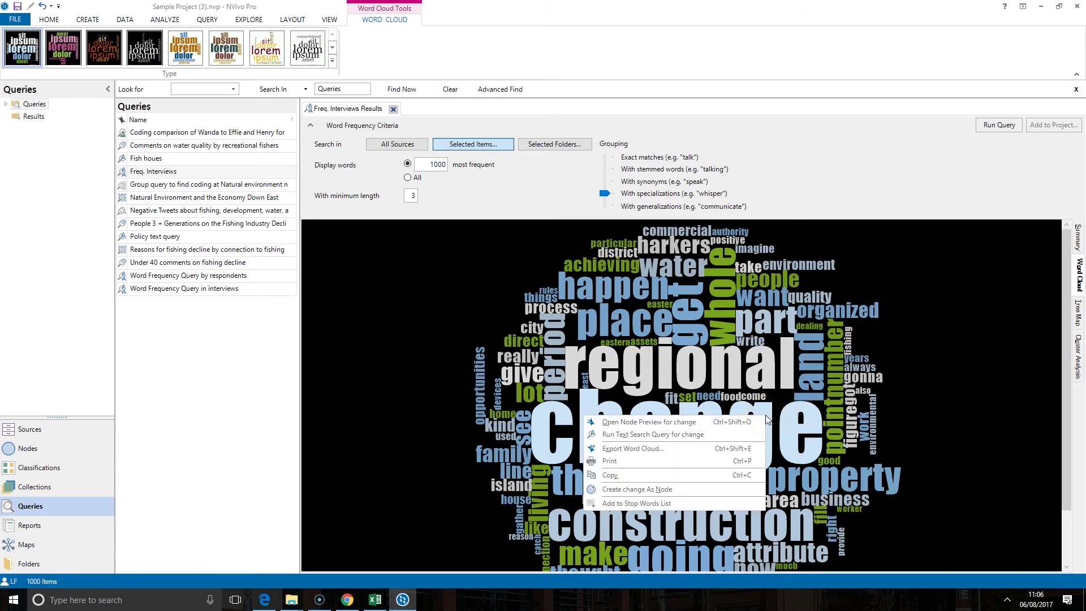
click(665, 503)
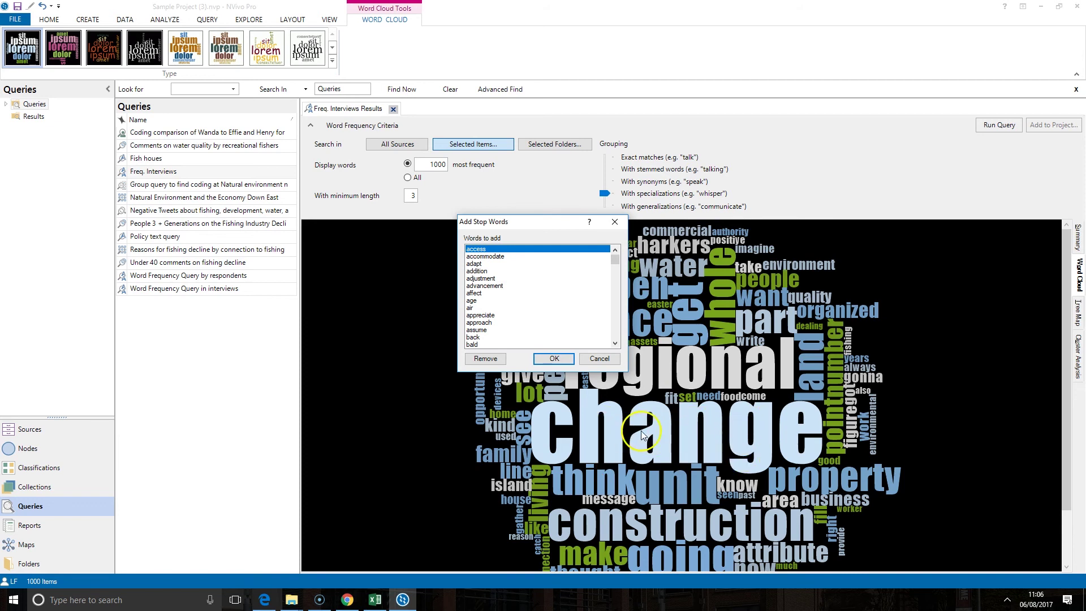
drag(615, 261, 606, 232)
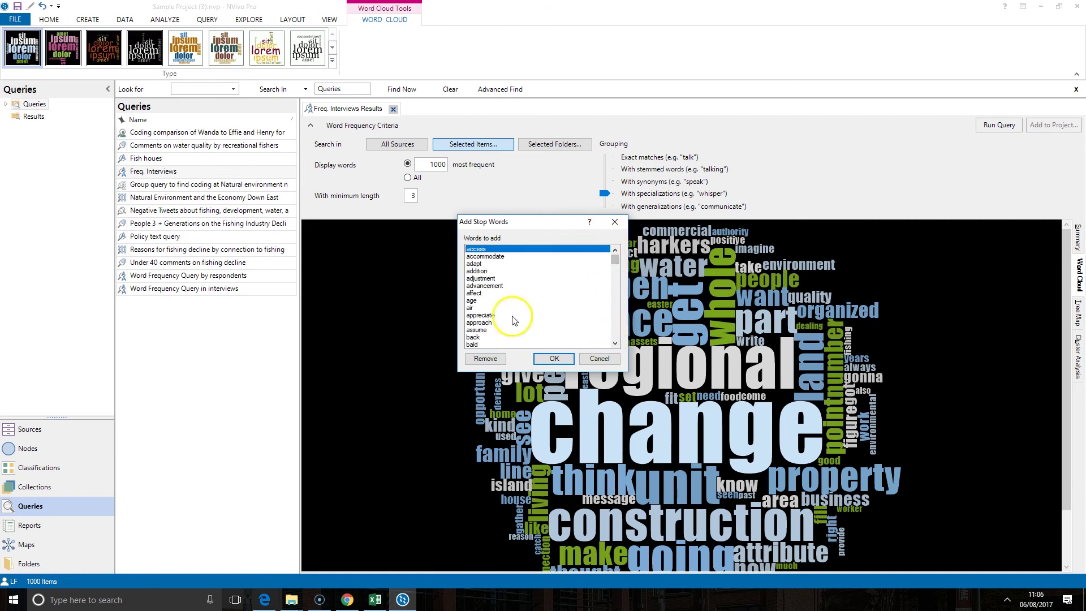
click(561, 358)
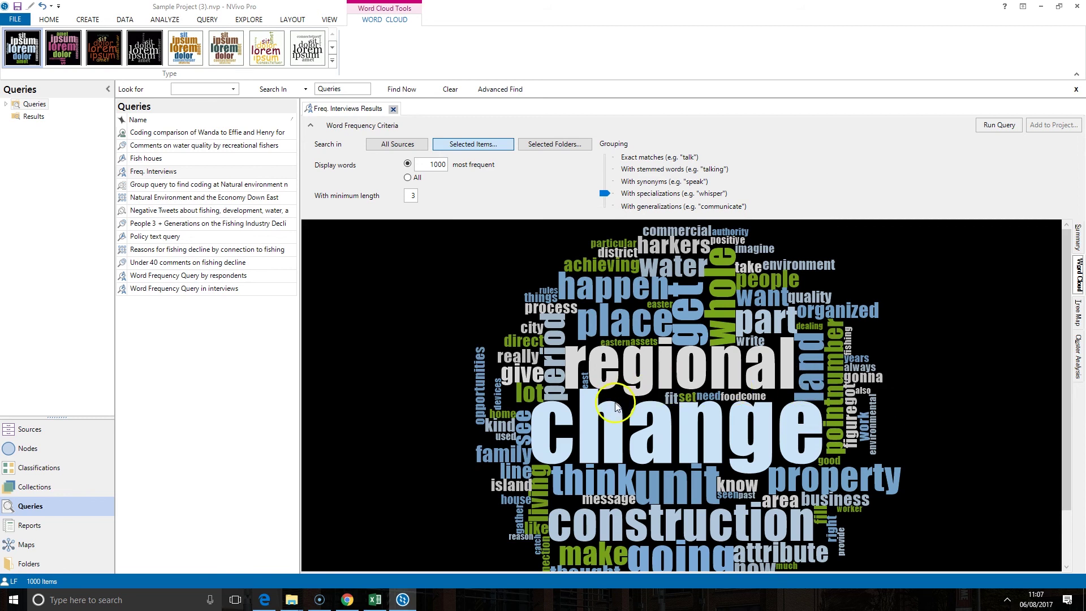
Step: Rerun the Freq. Interviews query with the updated stop words and display its summary table
click(577, 425)
click(1003, 123)
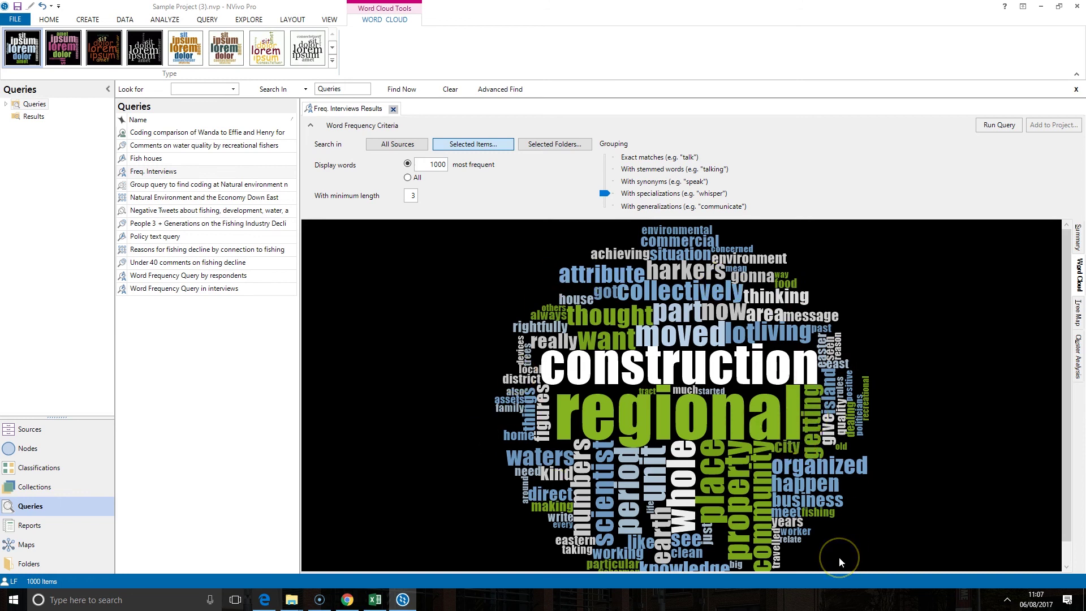
click(1077, 238)
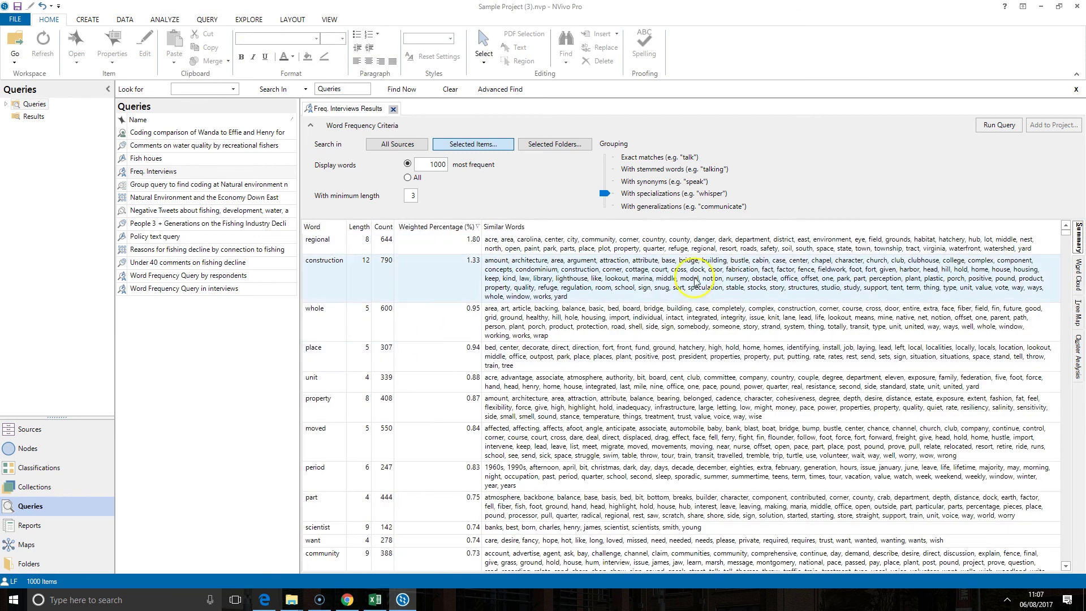